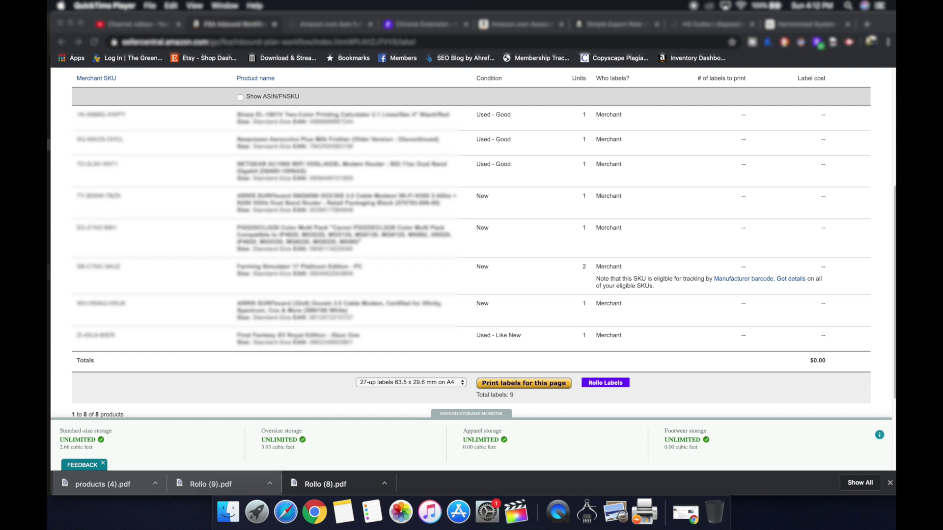
{"action": "left_click", "coordinate": [422, 23]}
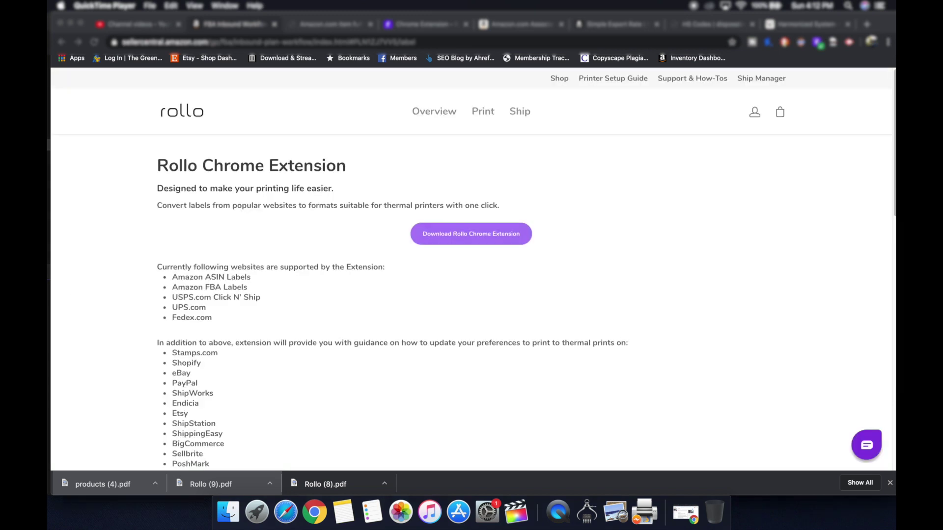
{"action": "left_click", "coordinate": [156, 168]}
{"action": "left_click_drag", "start_coordinate": [156, 168], "coordinate": [375, 172]}
{"action": "left_click", "coordinate": [377, 173]}
{"action": "left_click", "coordinate": [817, 42]}
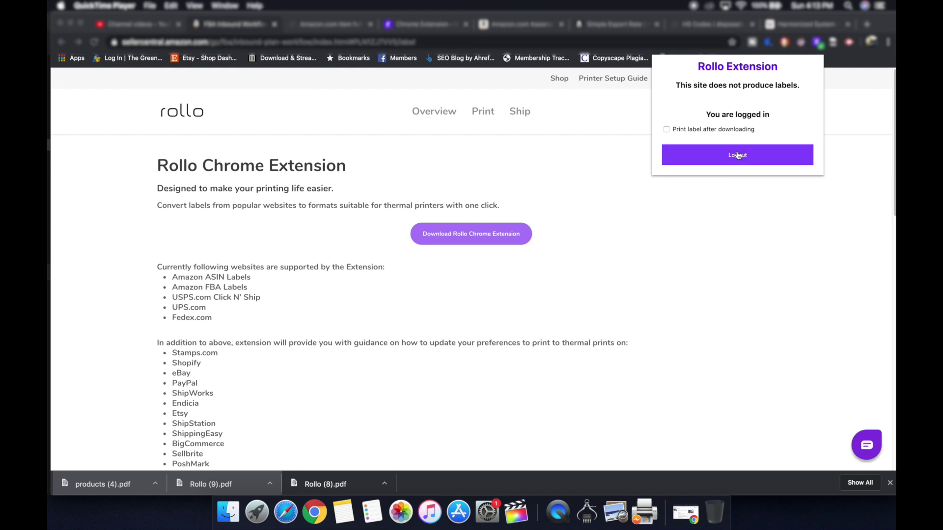
{"action": "left_click", "coordinate": [622, 156]}
{"action": "scroll", "coordinate": [621, 156], "scroll_direction": "down", "scroll_amount": 6}
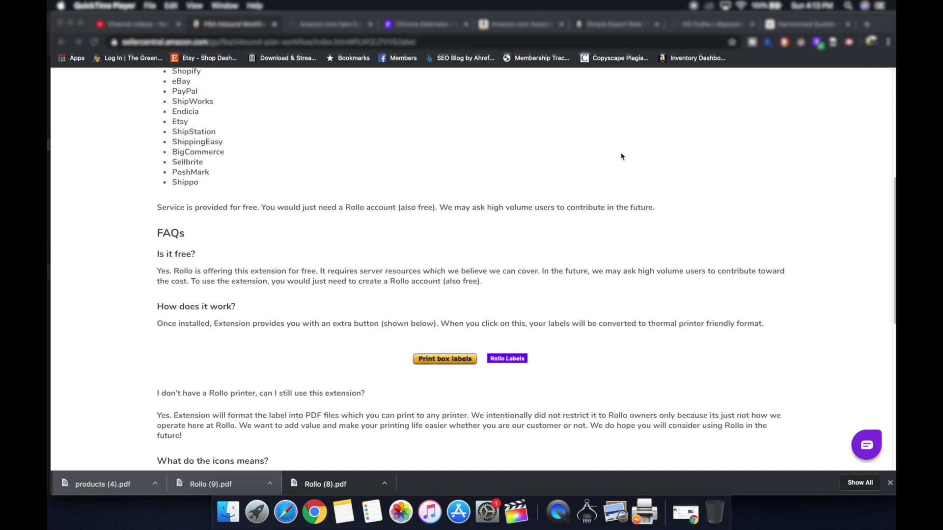
{"action": "scroll", "coordinate": [621, 157], "scroll_direction": "up", "scroll_amount": 1}
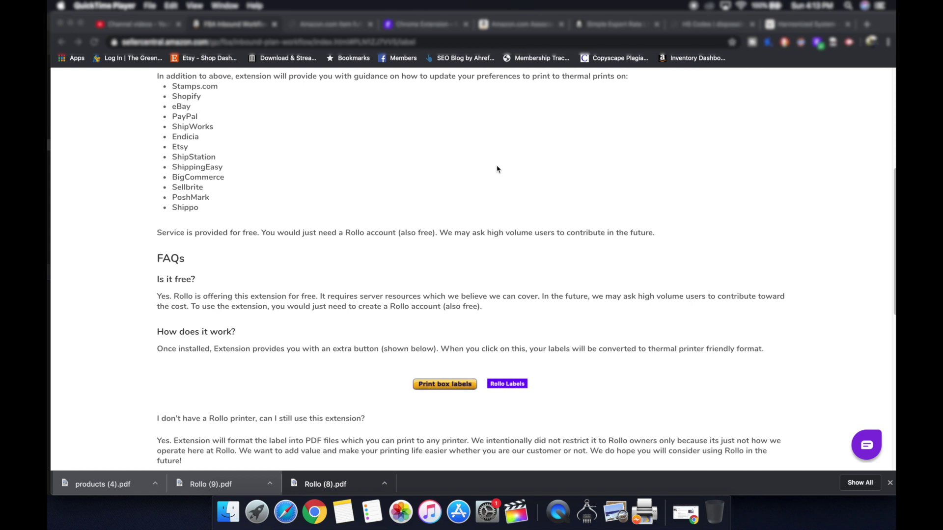
{"action": "scroll", "coordinate": [449, 180], "scroll_direction": "down", "scroll_amount": 3}
{"action": "scroll", "coordinate": [449, 179], "scroll_direction": "down", "scroll_amount": 2}
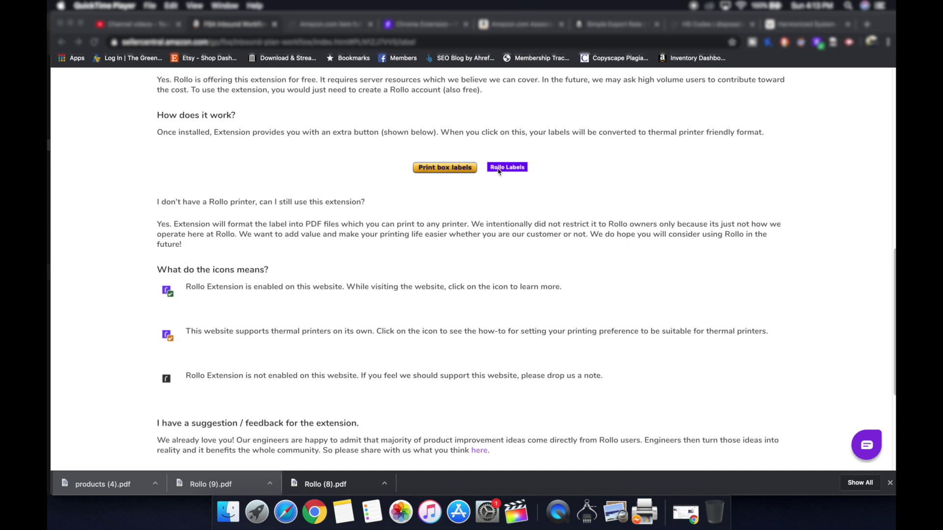
Step: Keep the 27-up A4 format and export the SKU labels as a Rollo thermal PDF, Rollo (12).pdf
{"action": "left_click", "coordinate": [353, 107]}
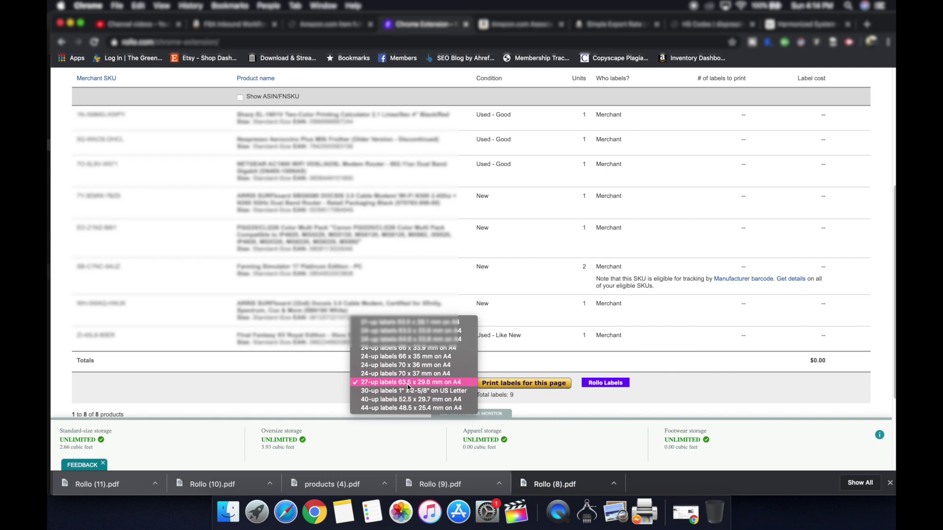
{"action": "left_click", "coordinate": [408, 386]}
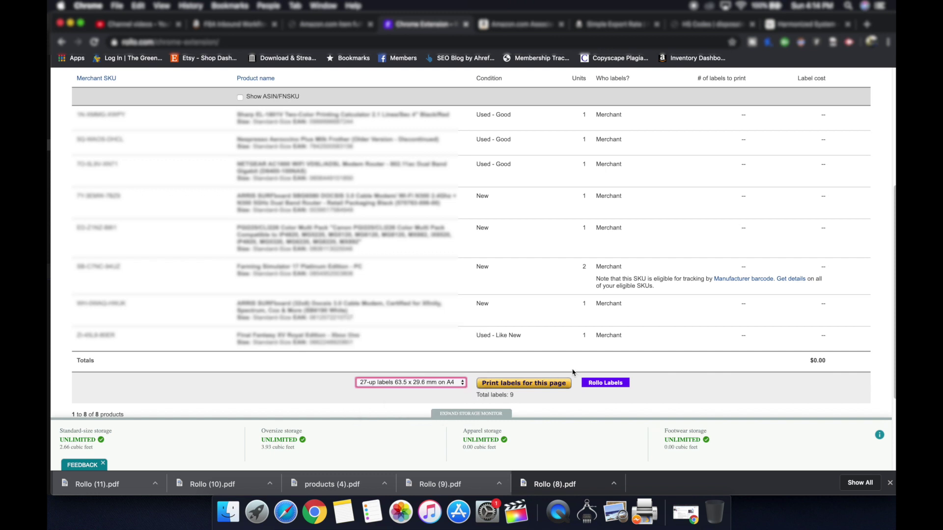
{"action": "left_click", "coordinate": [606, 383]}
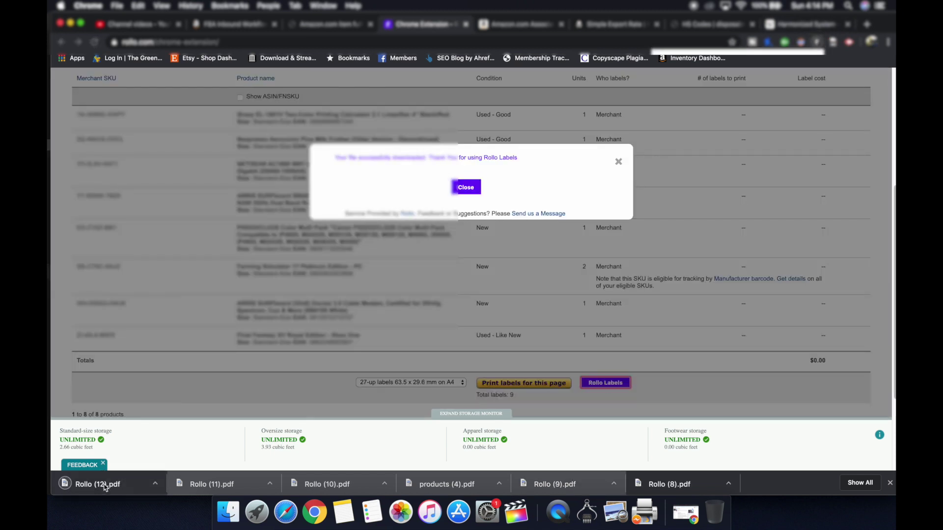
Step: Open Rollo (12).pdf, look through its nine barcode labels, and start printing it with Cmd+P
{"action": "left_click", "coordinate": [104, 485]}
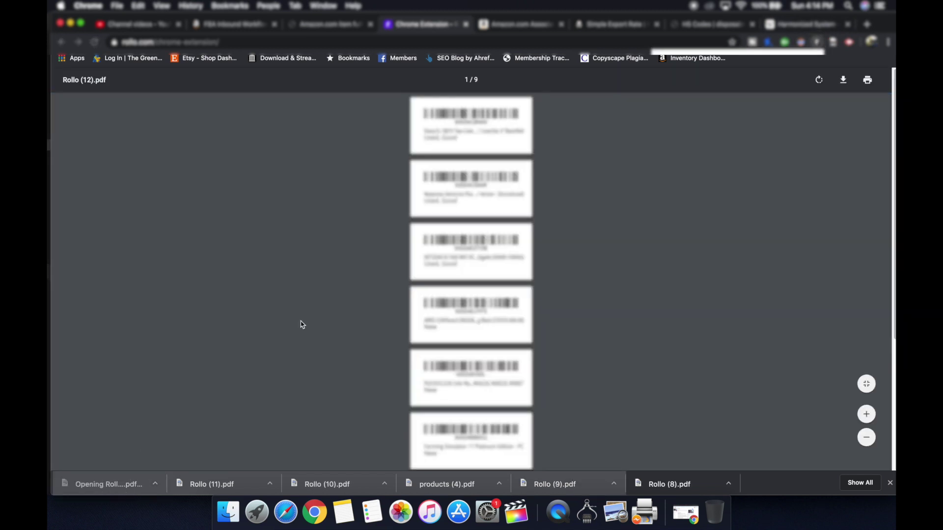
{"action": "scroll", "coordinate": [415, 143], "scroll_direction": "down", "scroll_amount": 5}
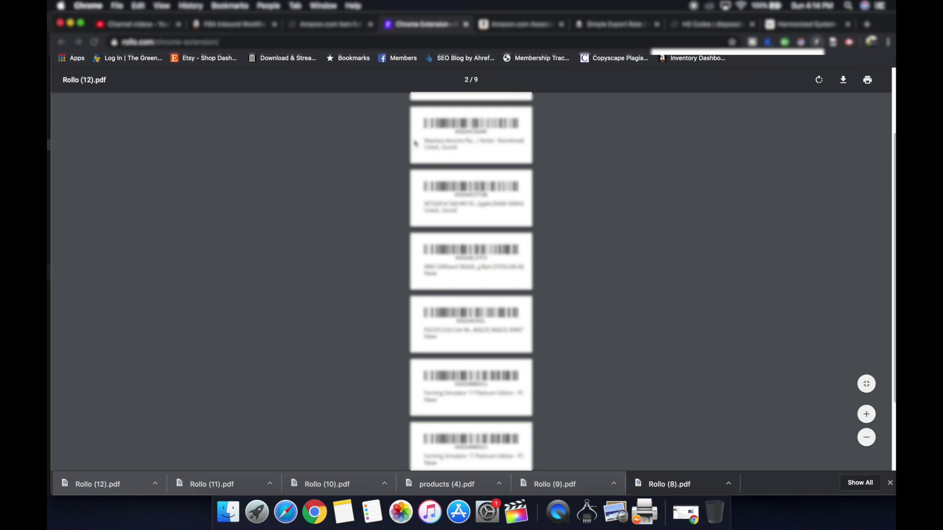
{"action": "scroll", "coordinate": [415, 143], "scroll_direction": "up", "scroll_amount": 4}
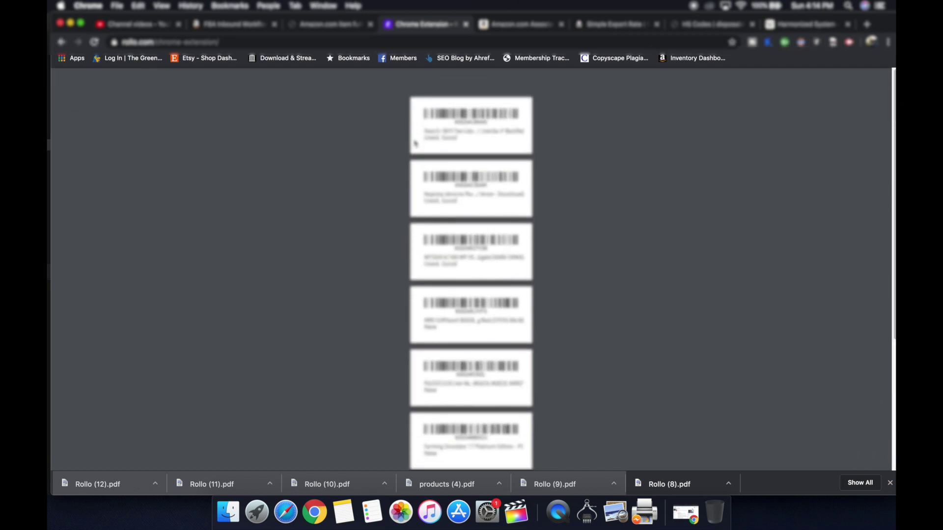
{"action": "key", "text": "super+p"}
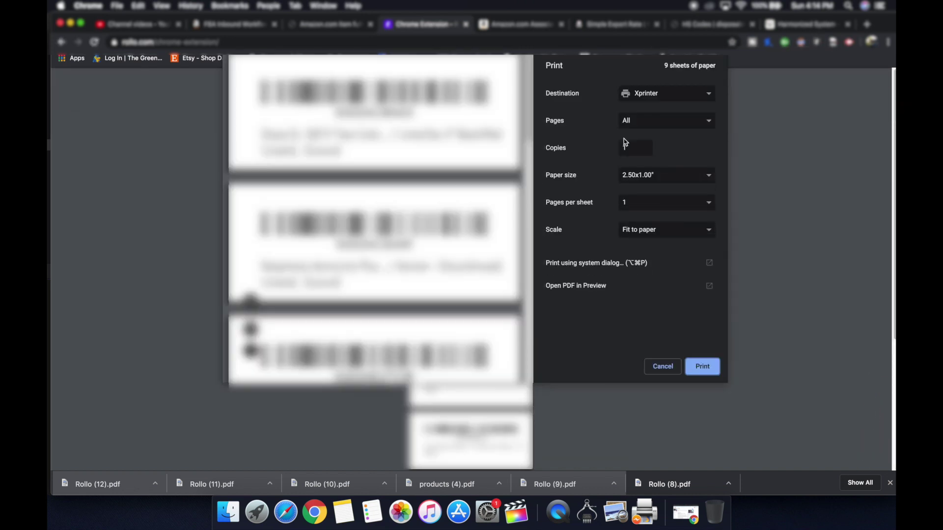
Step: Confirm Xprinter is kept as the print destination
{"action": "left_click", "coordinate": [650, 97]}
{"action": "left_click", "coordinate": [627, 71]}
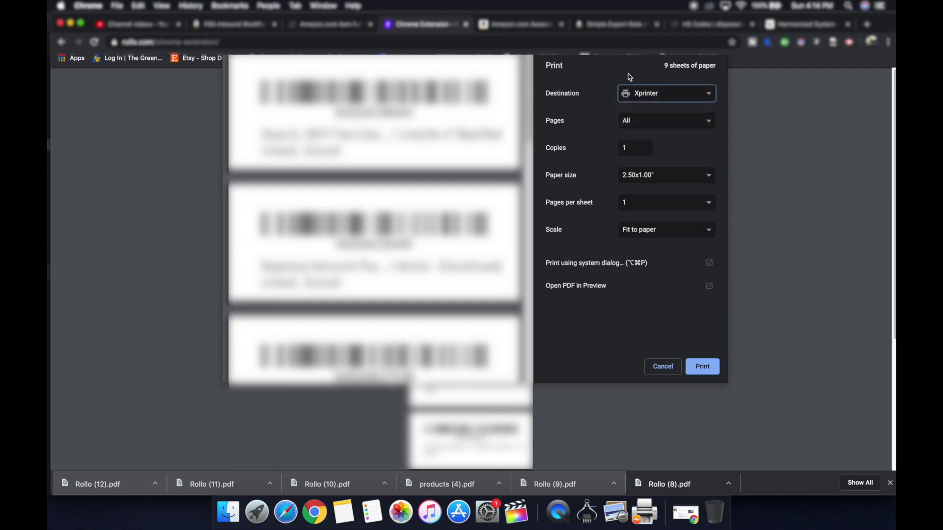
{"action": "left_click", "coordinate": [628, 98]}
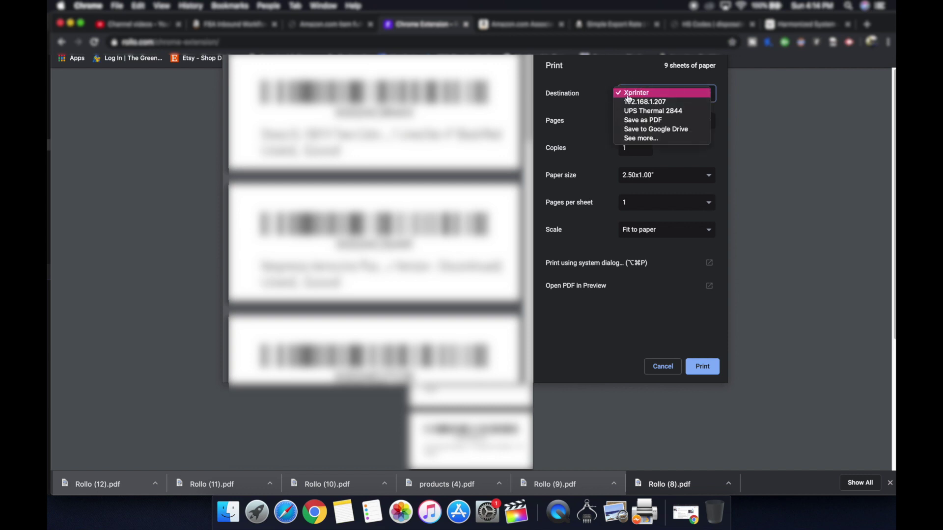
{"action": "left_click", "coordinate": [632, 94]}
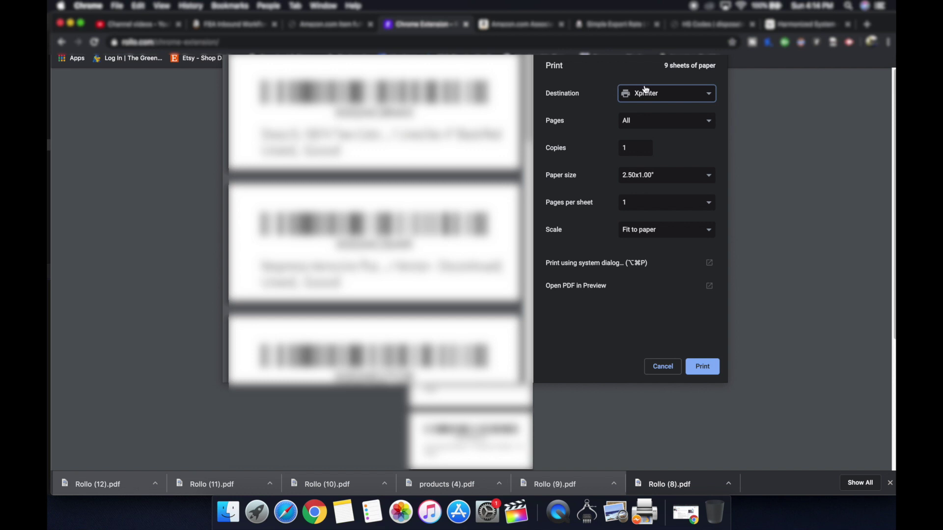
{"action": "left_click", "coordinate": [246, 29]}
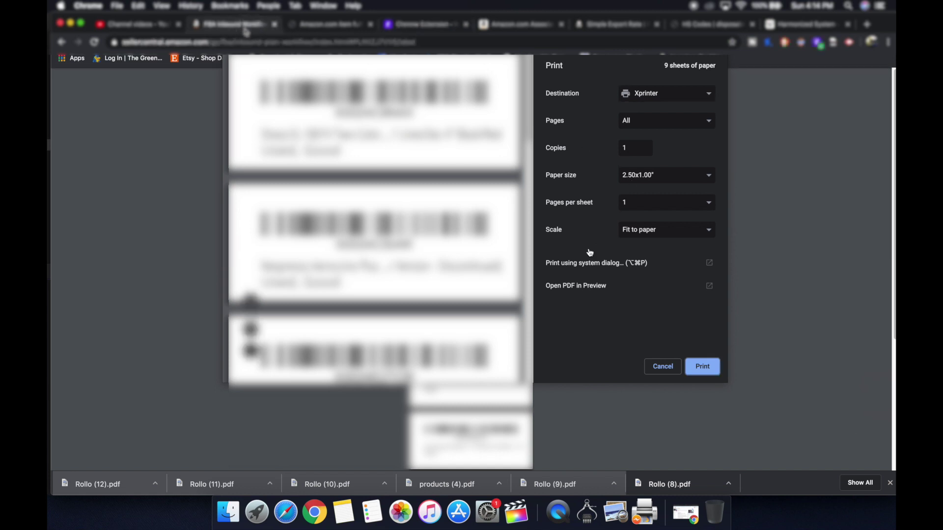
Step: Leave the paper size at 2.50x1.00" and hand the job to the macOS system print dialog
{"action": "left_click", "coordinate": [642, 172]}
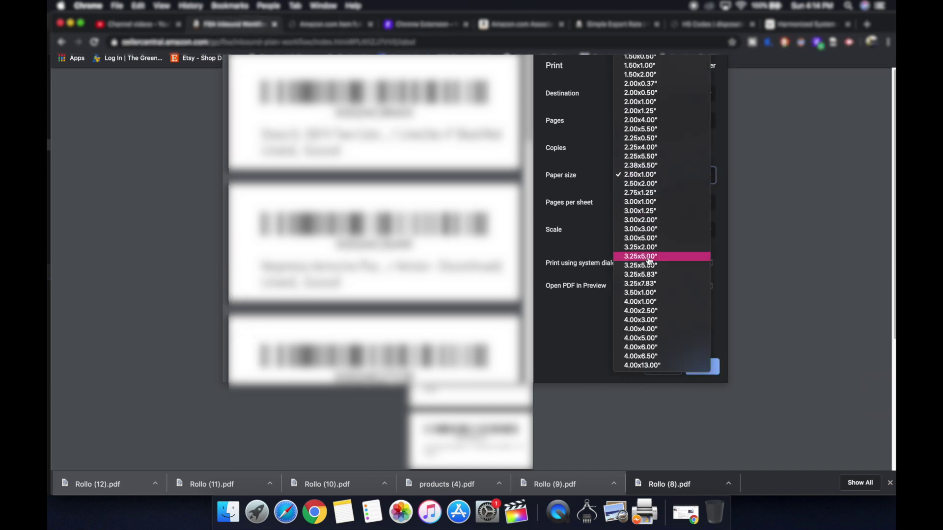
{"action": "scroll", "coordinate": [649, 261], "scroll_direction": "up", "scroll_amount": 3}
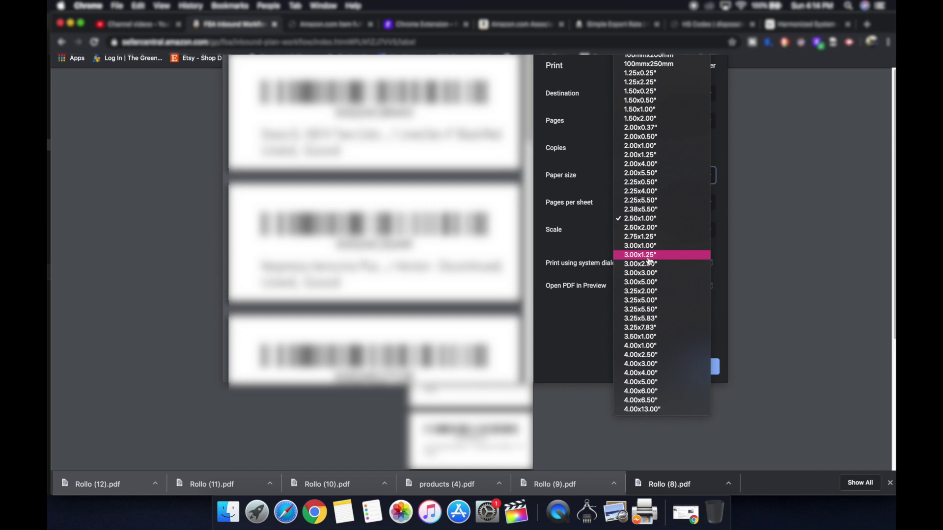
{"action": "left_click", "coordinate": [641, 218]}
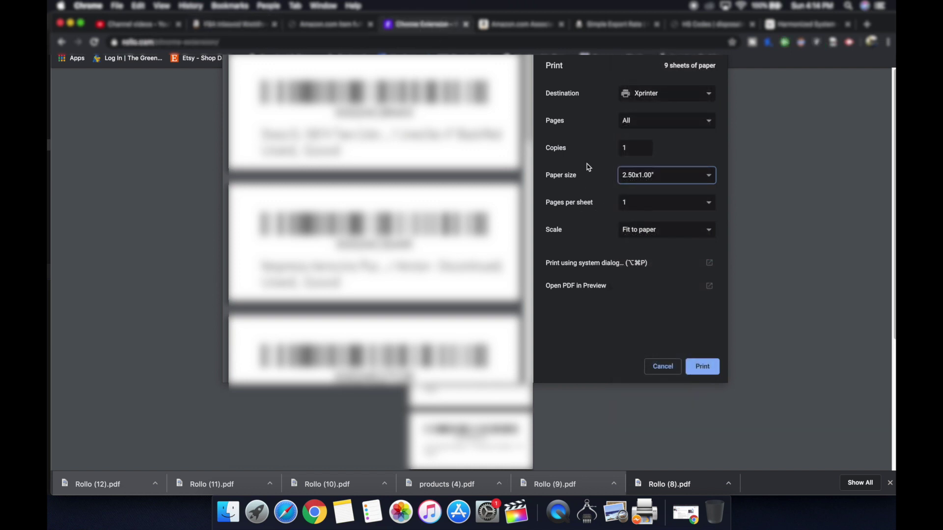
{"action": "left_click", "coordinate": [576, 265]}
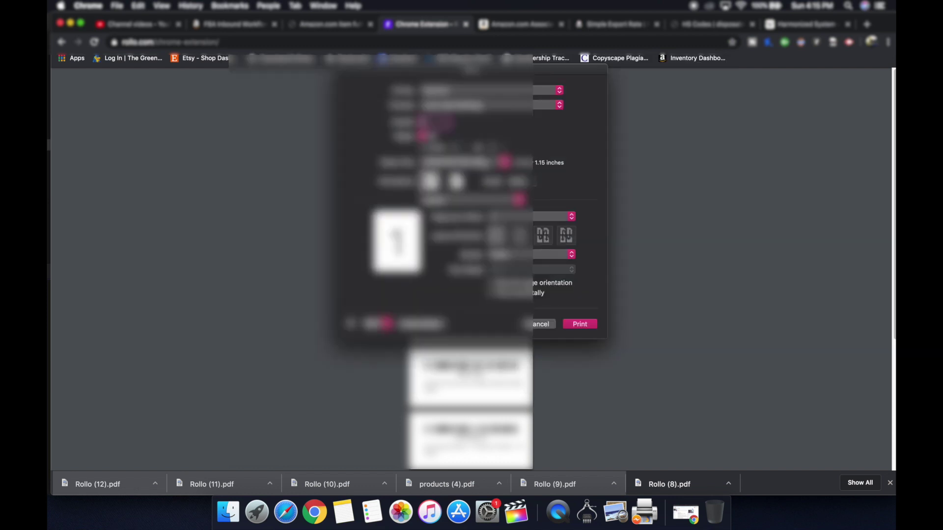
Step: Verify the Xprinter printer and Last Used Settings preset, then bring up the Paper Size choices
{"action": "left_click", "coordinate": [437, 91]}
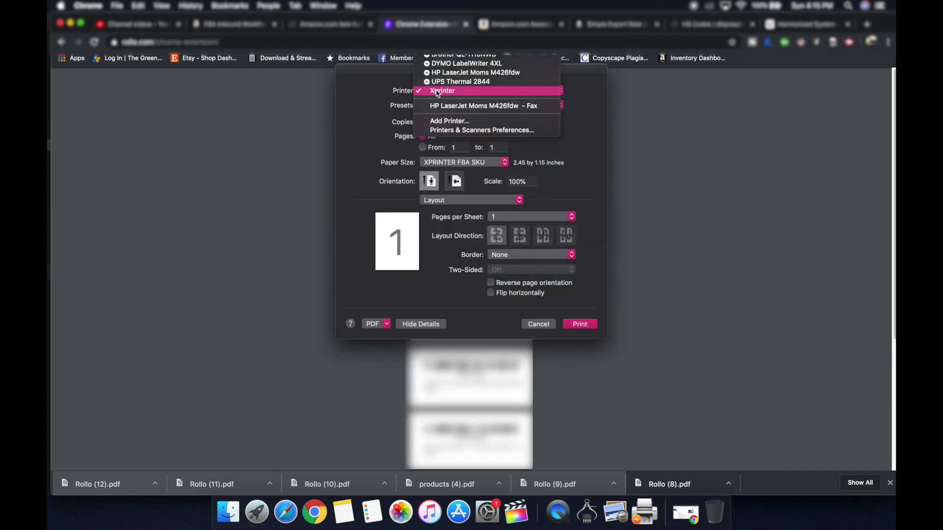
{"action": "left_click", "coordinate": [437, 91]}
{"action": "left_click", "coordinate": [440, 105]}
{"action": "left_click", "coordinate": [441, 106]}
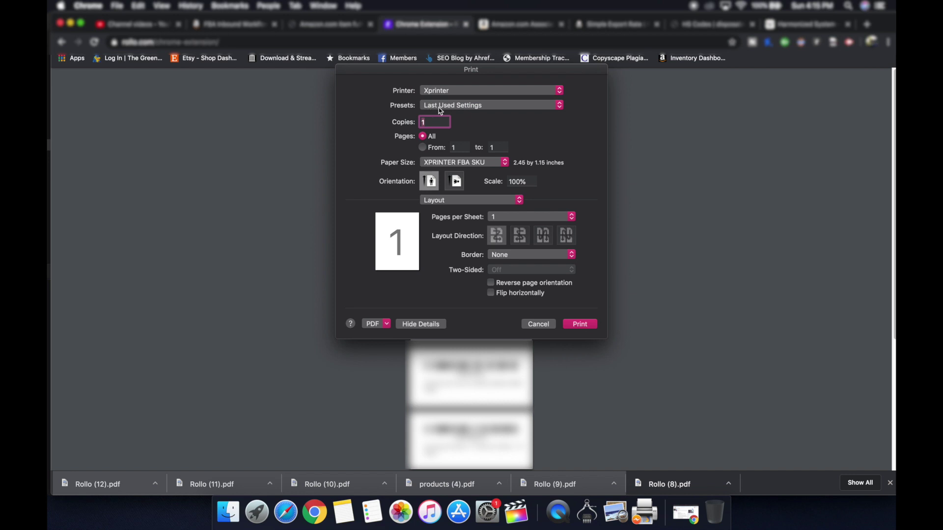
{"action": "left_click", "coordinate": [440, 107]}
{"action": "left_click", "coordinate": [444, 107]}
{"action": "left_click", "coordinate": [434, 166]}
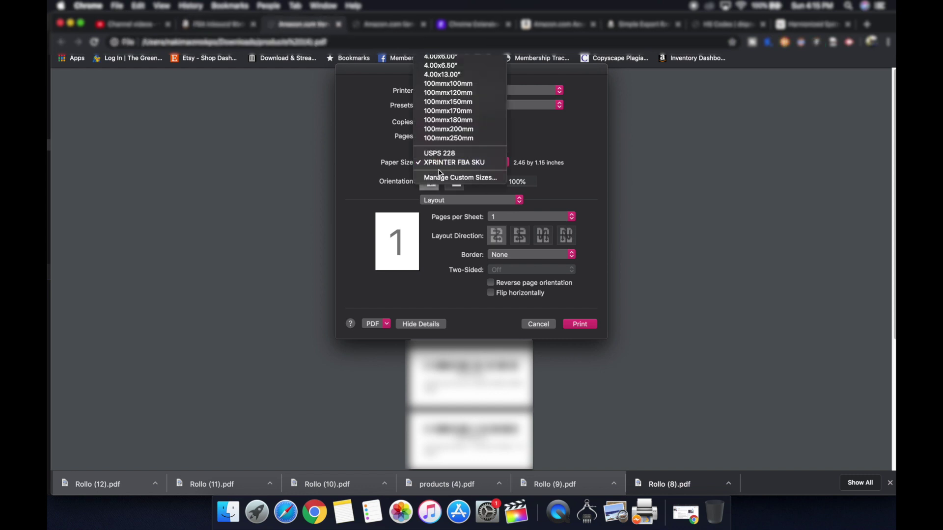
Step: Add a new custom paper size named ROLLO FBASKU
{"action": "left_click", "coordinate": [435, 178]}
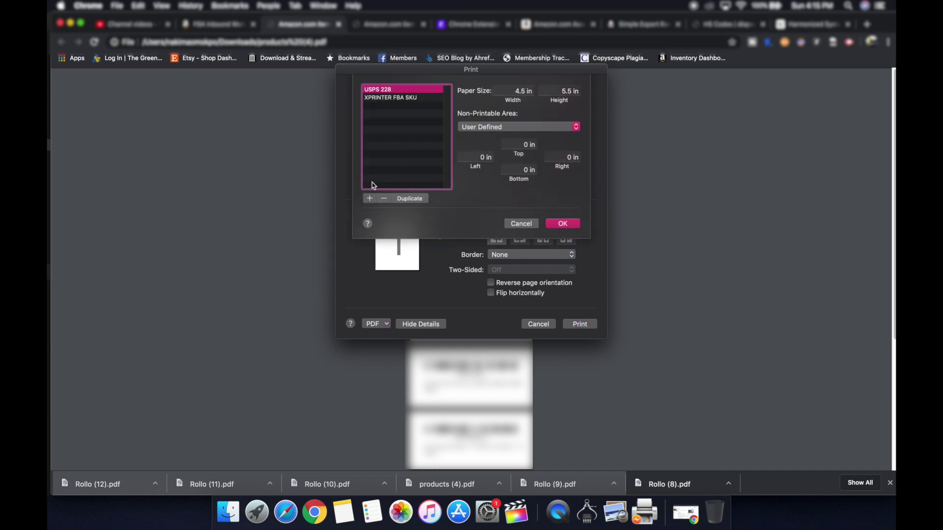
{"action": "left_click", "coordinate": [369, 199]}
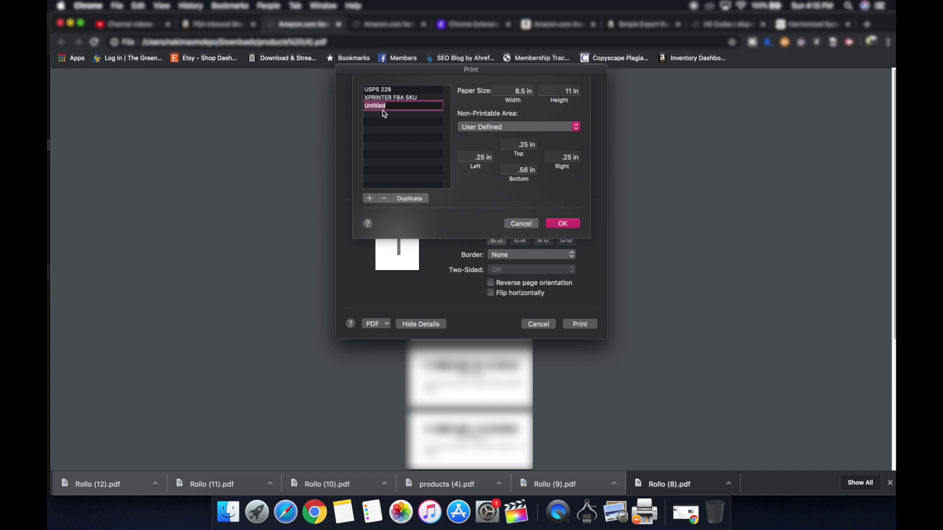
{"action": "type", "text": "ROLLO FBASKU"}
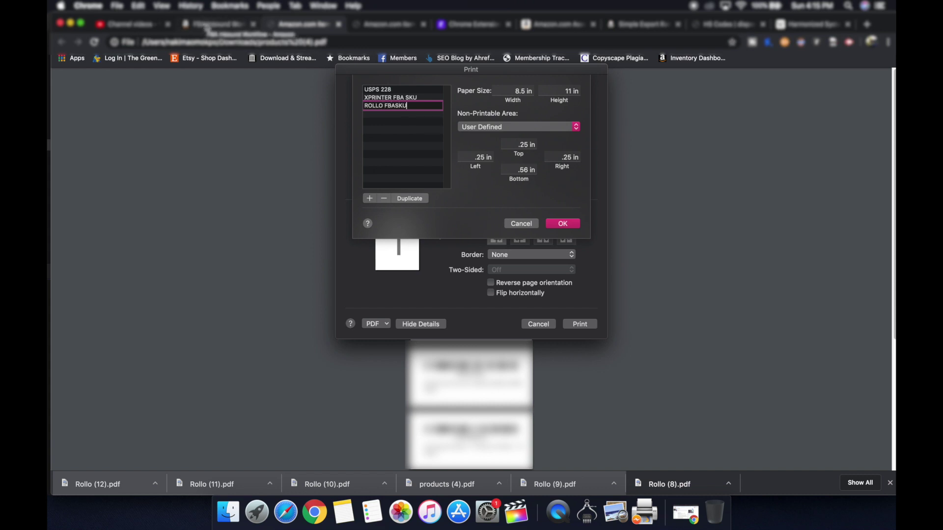
{"action": "key", "text": "Return"}
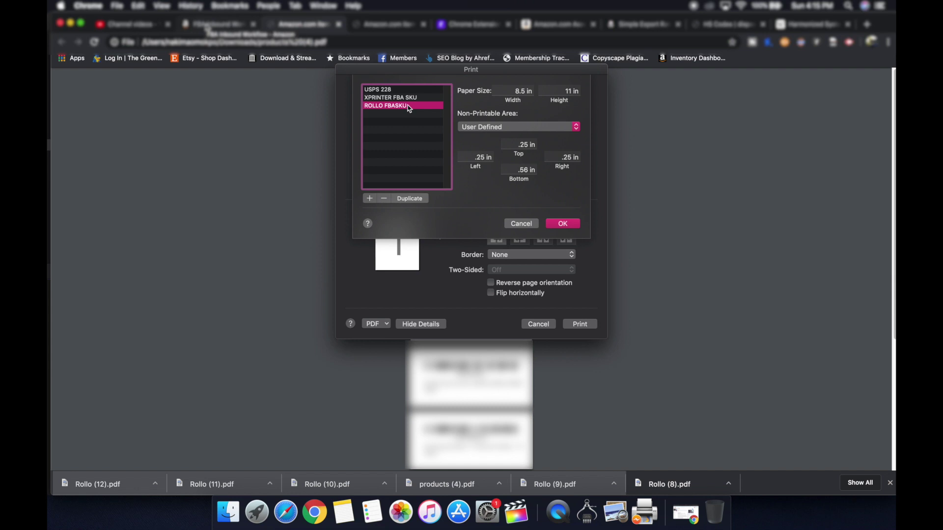
Step: Set the left, bottom, top and right margins of ROLLO FBASKU to 0 in
{"action": "left_click", "coordinate": [487, 157]}
{"action": "type", "text": "0"}
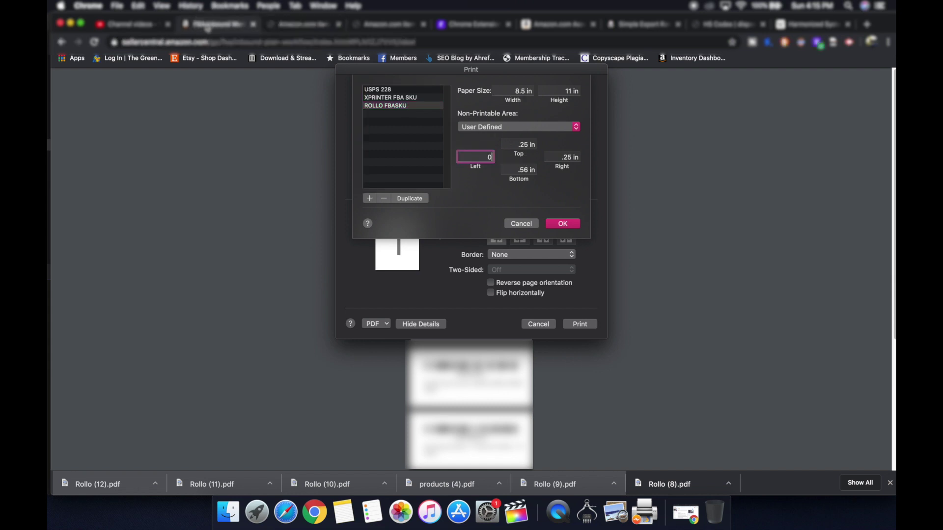
{"action": "key", "text": "Tab"}
{"action": "type", "text": "0"}
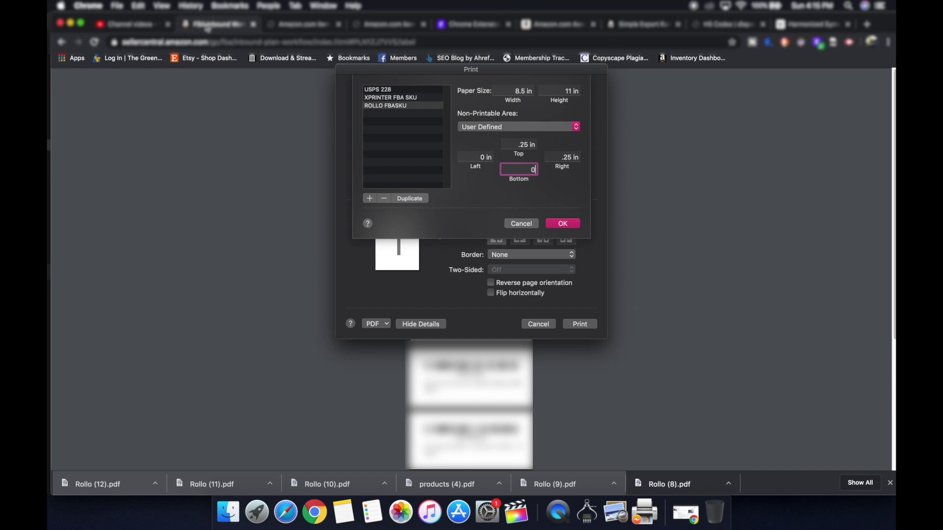
{"action": "left_click", "coordinate": [519, 145]}
{"action": "type", "text": "0"}
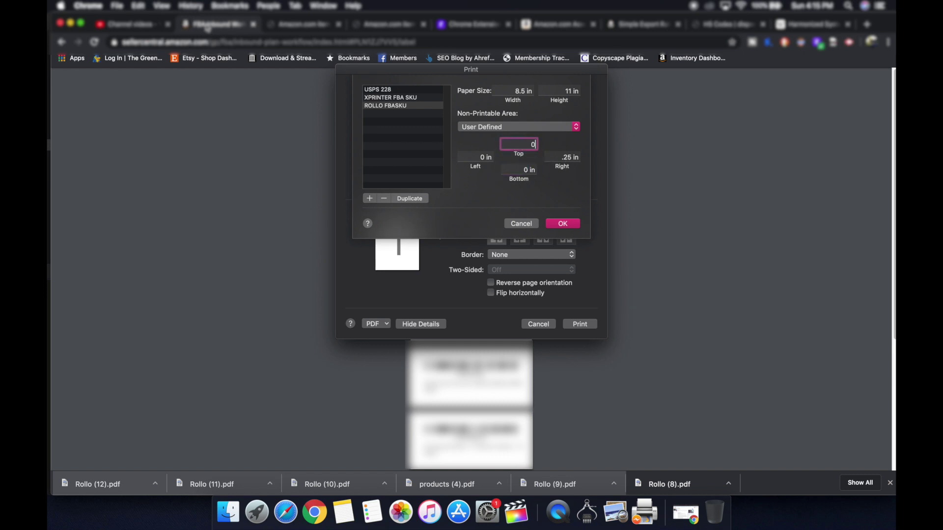
{"action": "left_click", "coordinate": [568, 157]}
{"action": "type", "text": "0"}
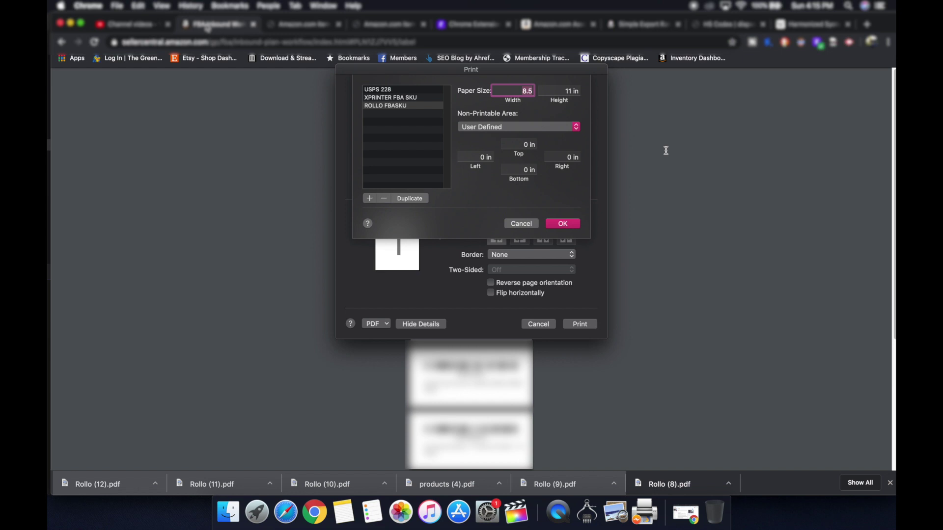
Step: Launch Calculator via Spotlight and compute 3 ÷ 7 (0.428571…)
{"action": "key", "text": "super+space"}
{"action": "type", "text": "calc"}
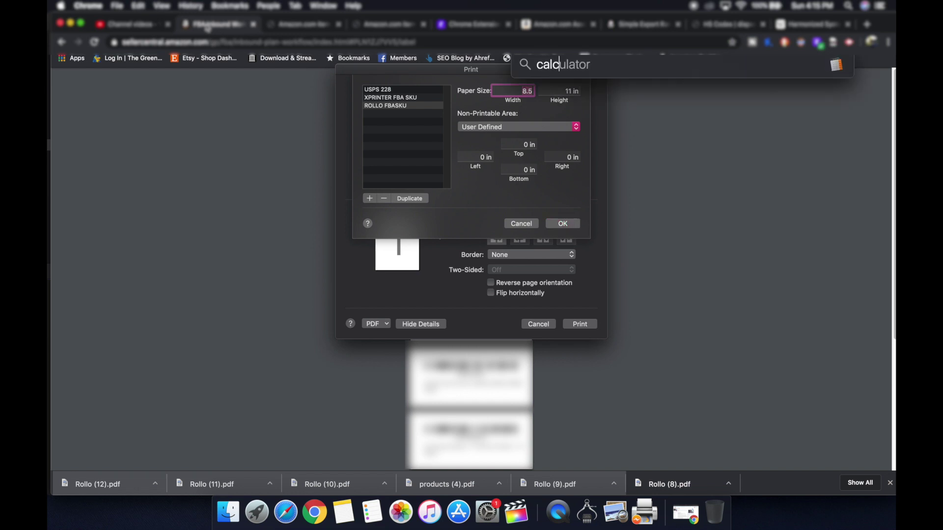
{"action": "key", "text": "Return"}
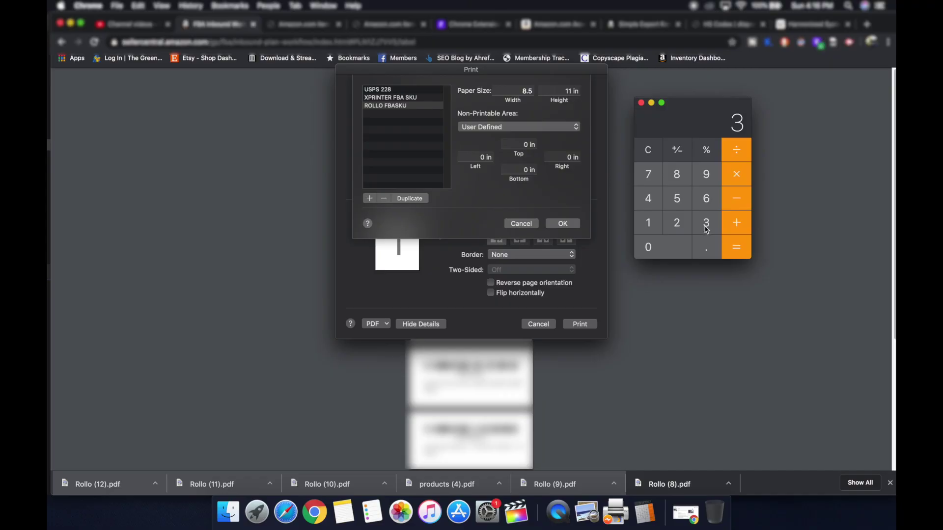
{"action": "left_click", "coordinate": [736, 151]}
{"action": "left_click", "coordinate": [648, 173]}
{"action": "left_click", "coordinate": [735, 244]}
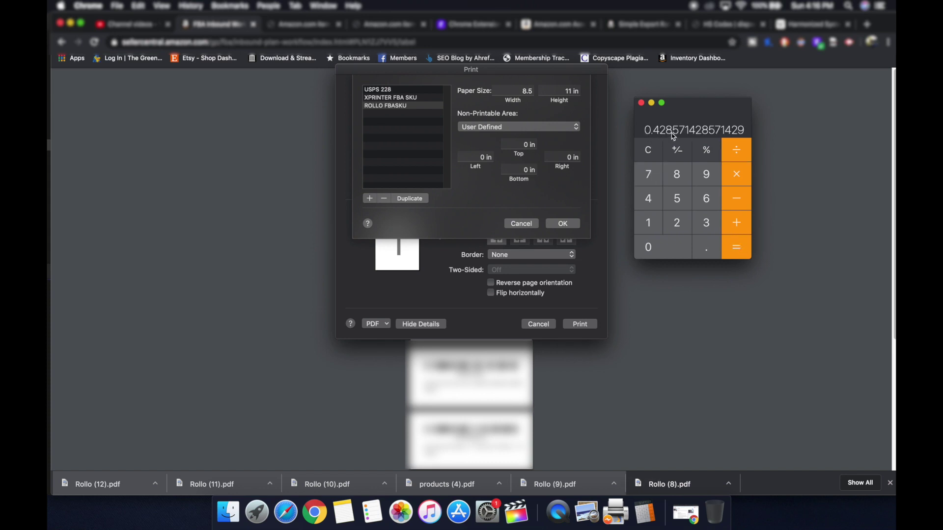
Step: Replace the 8.5 custom paper width with 2.43 in
{"action": "left_click", "coordinate": [519, 98]}
{"action": "double_click", "coordinate": [520, 98]}
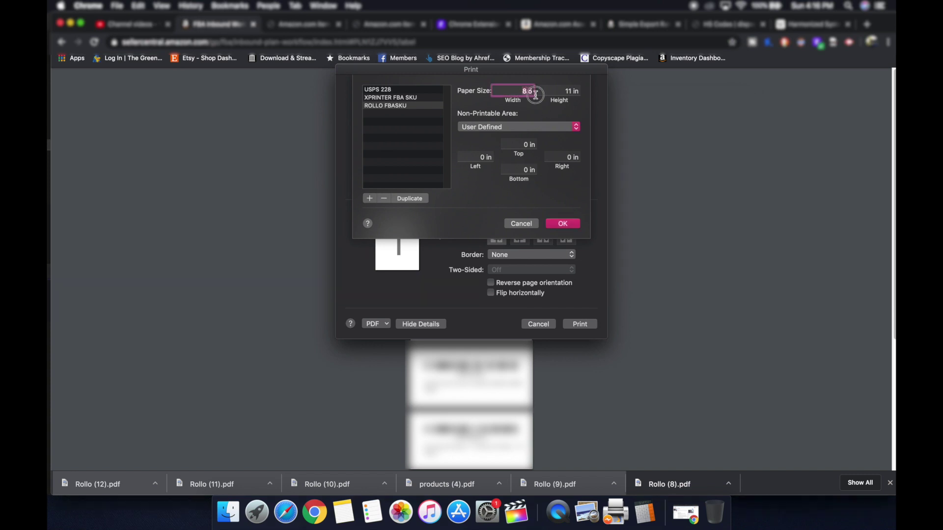
{"action": "type", "text": "2.43"}
{"action": "key", "text": "super+Tab"}
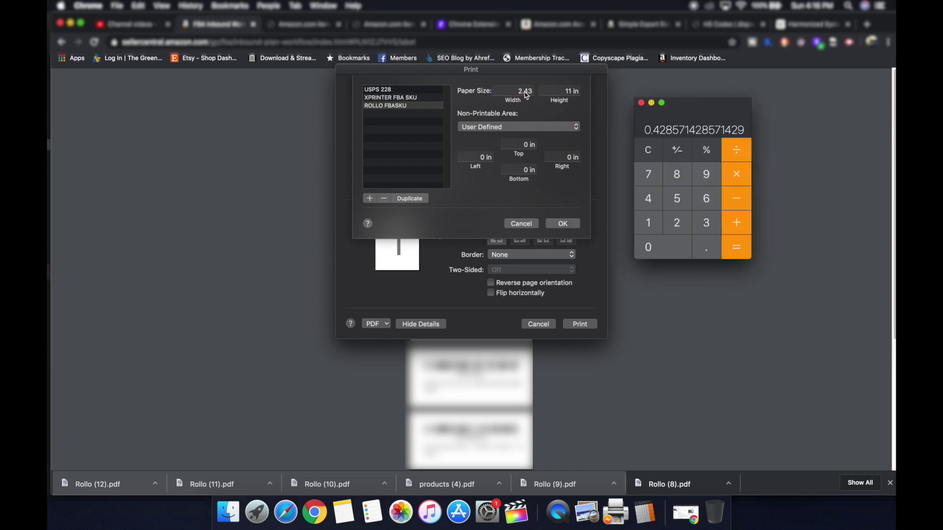
{"action": "left_click", "coordinate": [560, 92]}
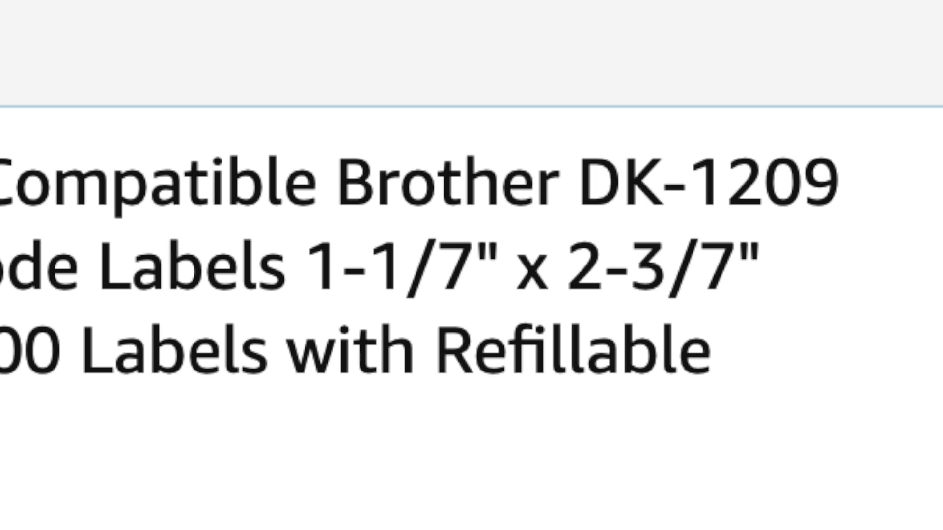
Step: Compute 1 ÷ 7 (0.142857…) in Calculator for the paper height
{"action": "left_click", "coordinate": [649, 222]}
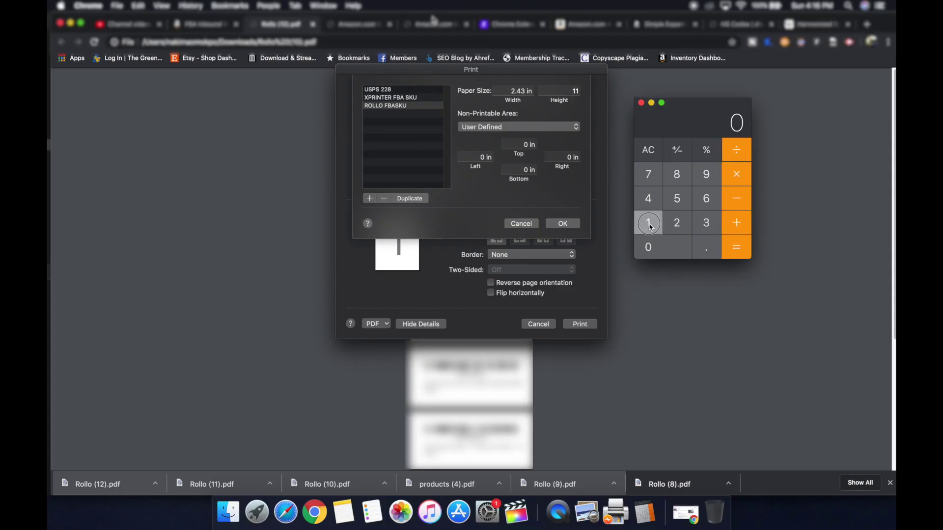
{"action": "left_click", "coordinate": [736, 150]}
{"action": "left_click", "coordinate": [657, 176]}
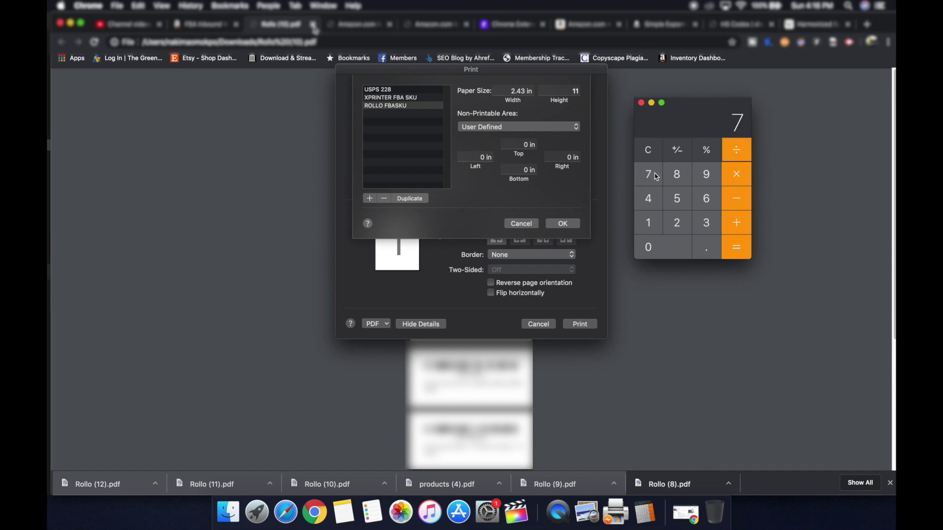
{"action": "left_click", "coordinate": [735, 246]}
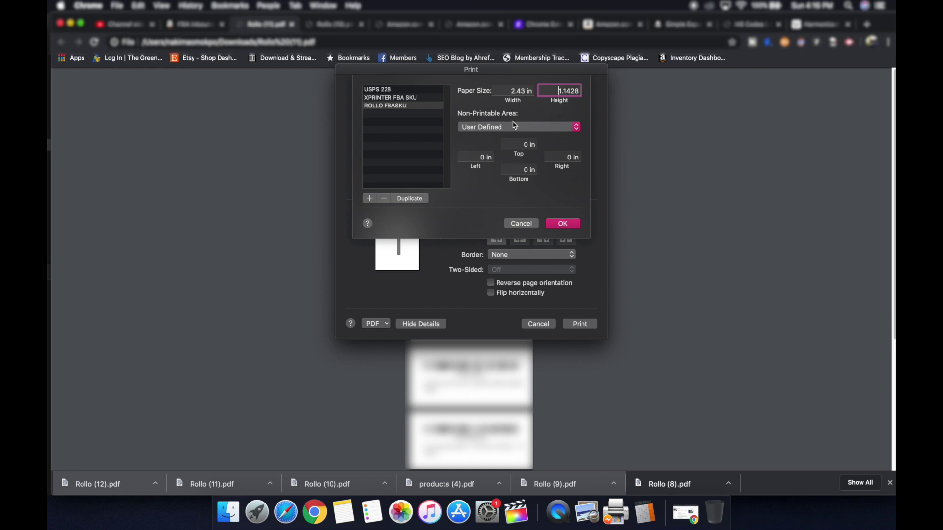
Step: Dismiss a pop-up menu, close an extra browser tab, and bring the FBA Inbound page forward
{"action": "right_click", "coordinate": [515, 93]}
{"action": "key", "text": "Escape"}
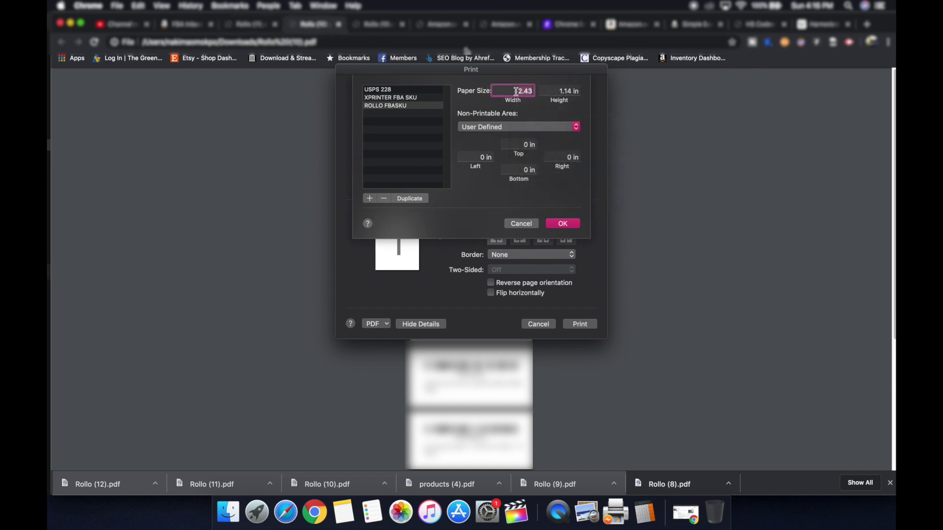
{"action": "left_click", "coordinate": [277, 25]}
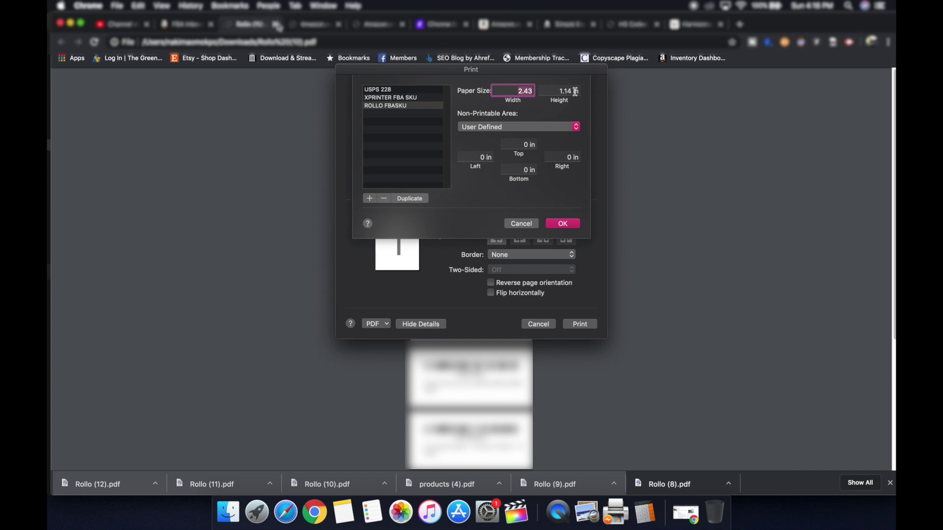
{"action": "left_click", "coordinate": [197, 25]}
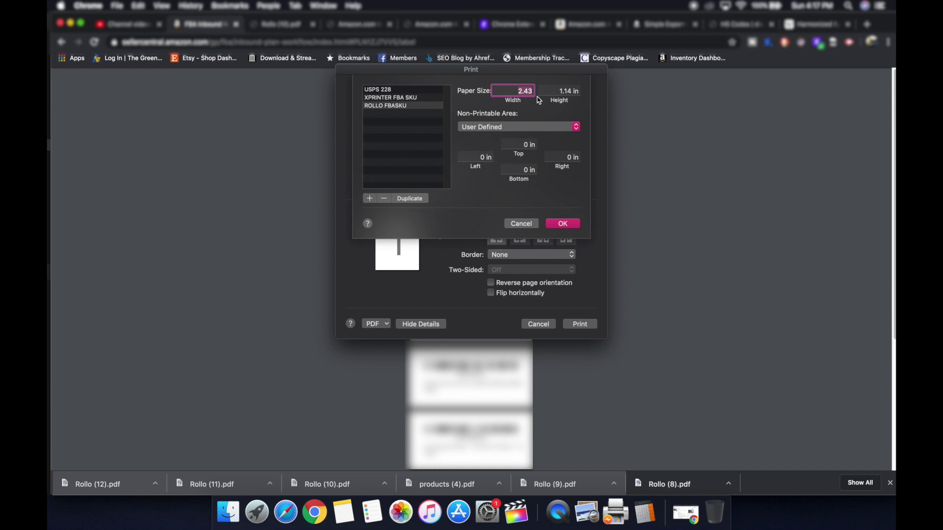
Step: Save the custom size, choose ROLLO FBASKU paper, and print the labels to Xprinter
{"action": "left_click", "coordinate": [563, 223]}
{"action": "left_click", "coordinate": [446, 164]}
{"action": "left_click", "coordinate": [384, 161]}
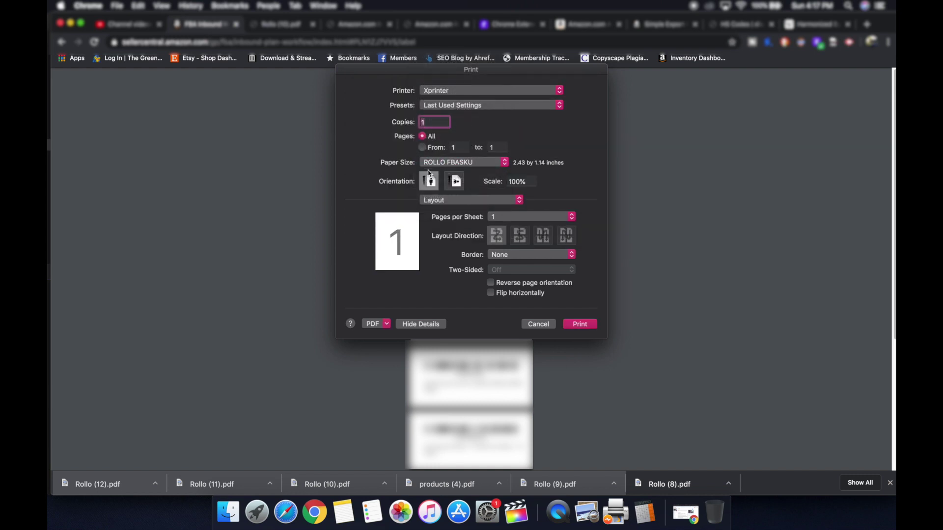
{"action": "left_click", "coordinate": [429, 168]}
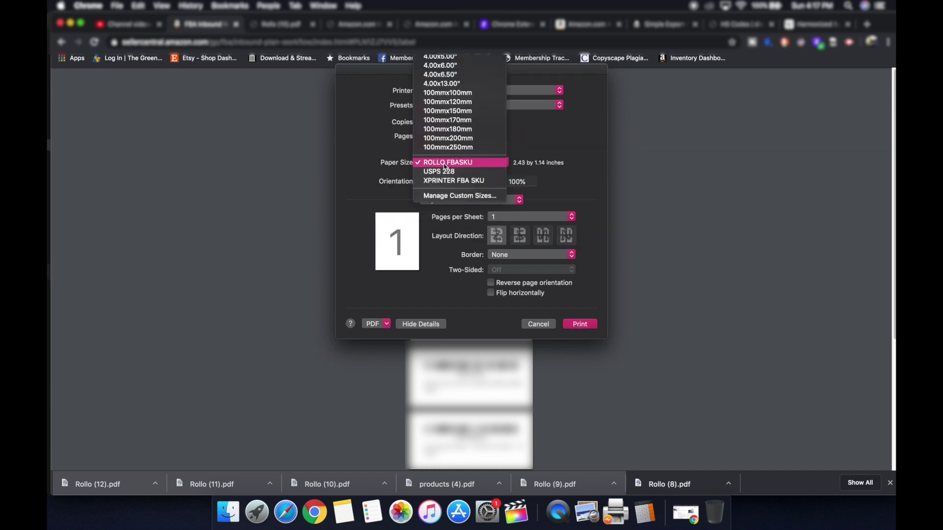
{"action": "left_click", "coordinate": [445, 166]}
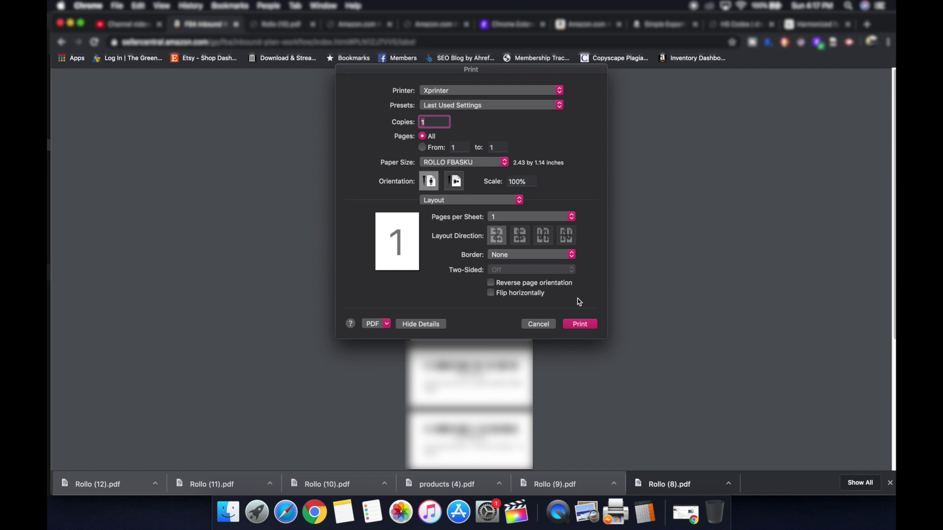
{"action": "left_click", "coordinate": [590, 326]}
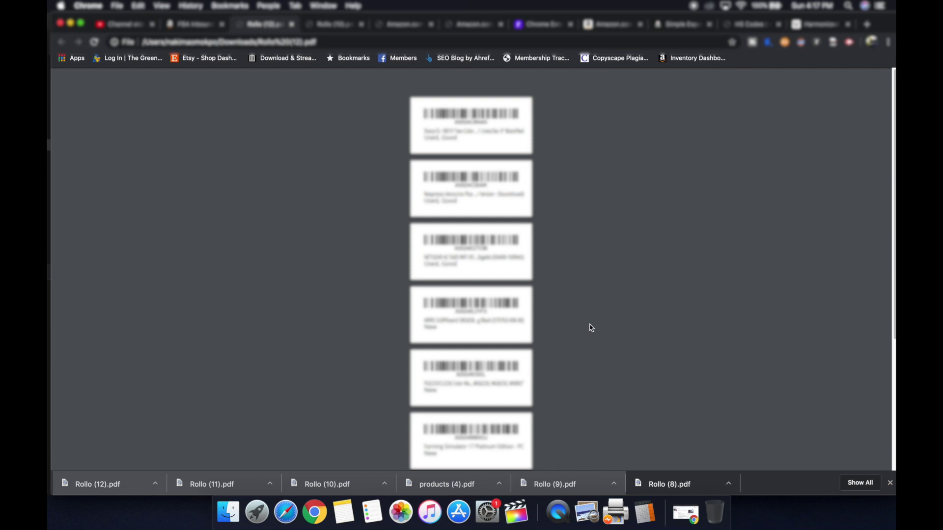
Step: Start printing Rollo (12).pdf again with Cmd+P
{"action": "key", "text": "super+p"}
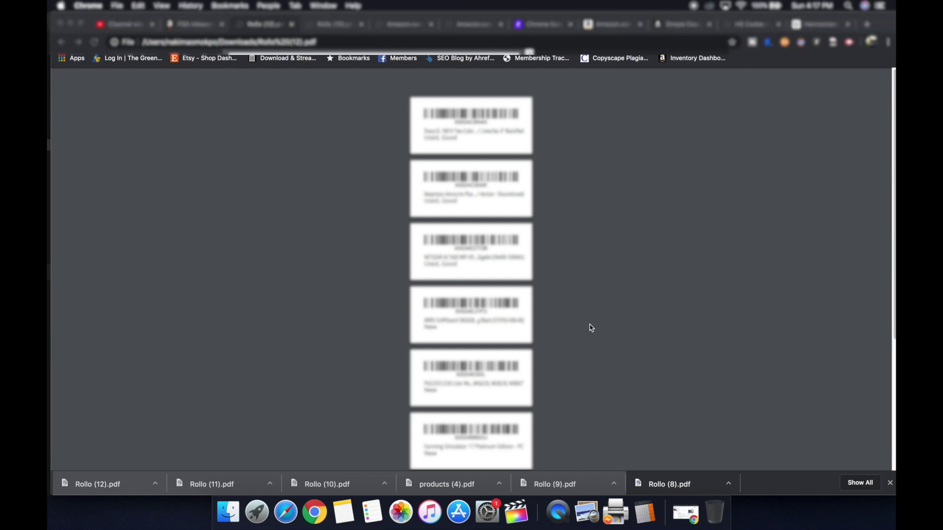